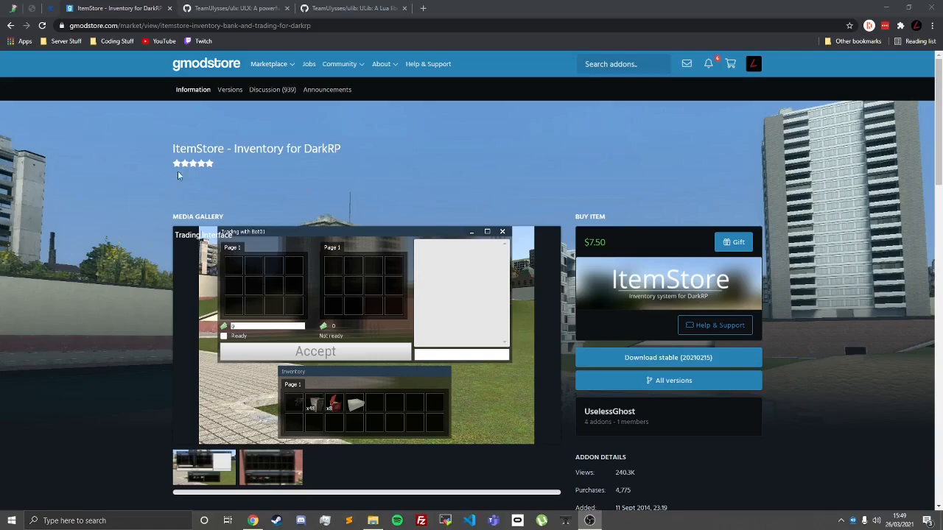
Step: Download the stable 20210215 version of the ItemStore inventory addon from its gmodstore page
left_click(229, 8)
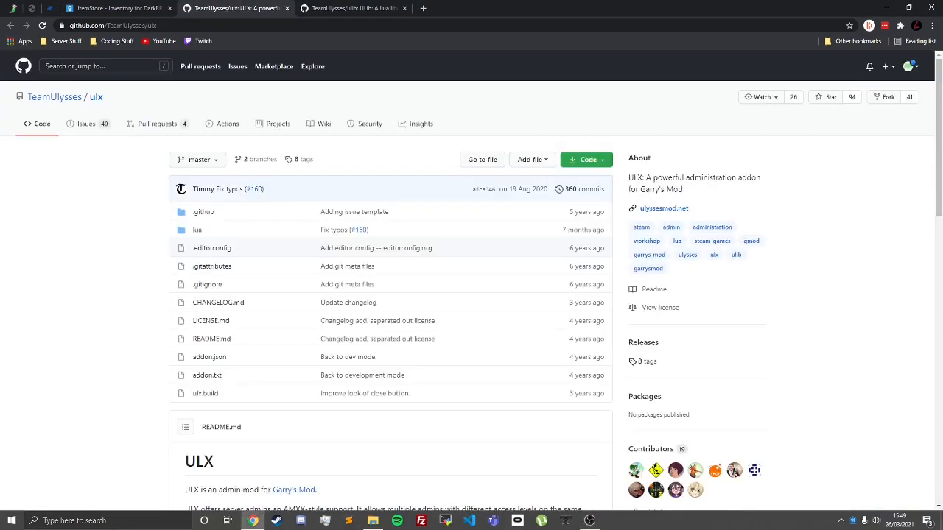
key("ctrl+shift+Tab")
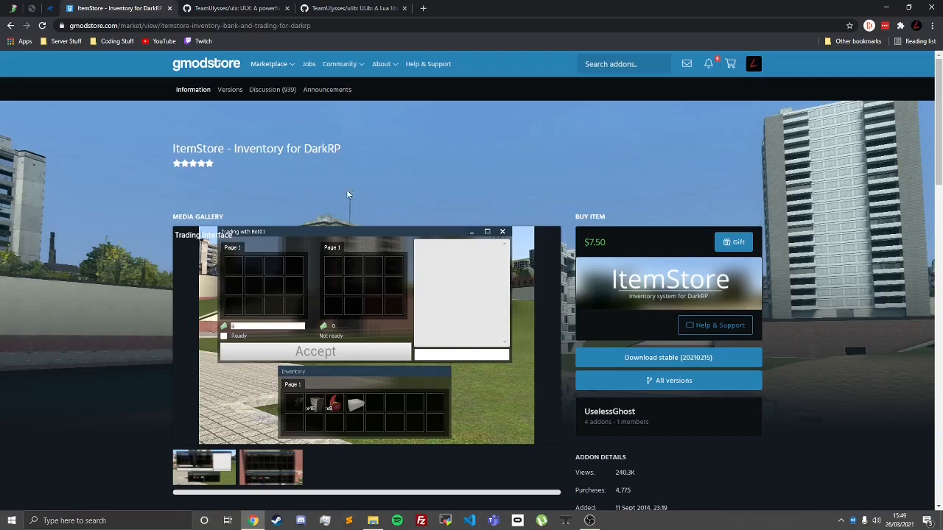
left_click(656, 359)
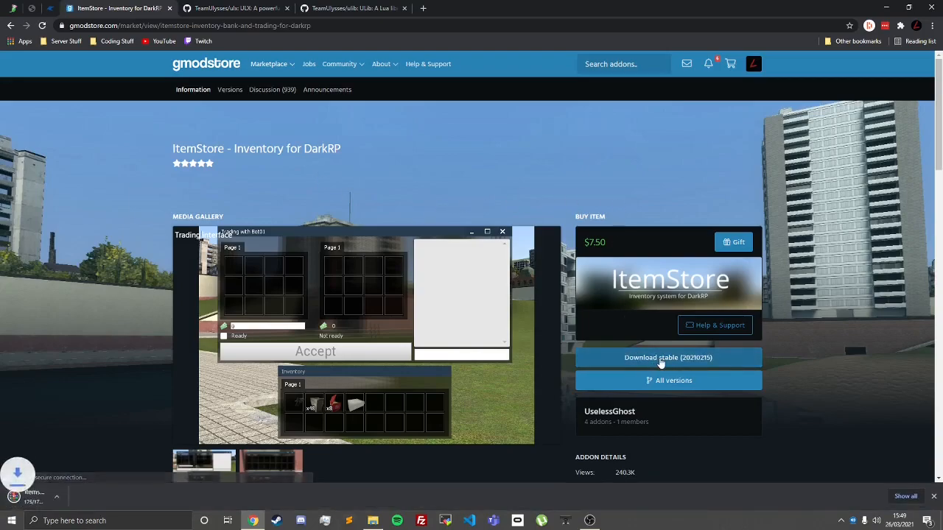
Step: Download the TeamUlysses ulx repository from GitHub as a ZIP archive
key("ctrl+Tab")
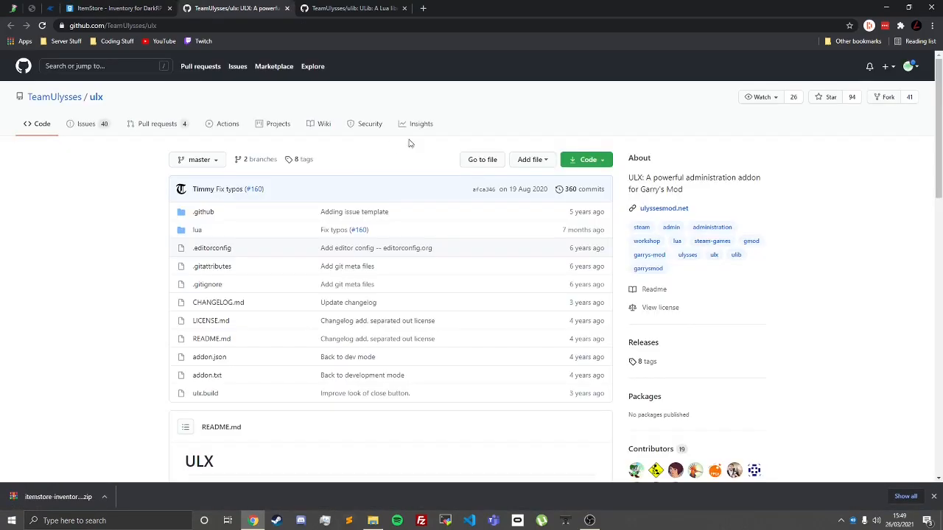
left_click(590, 163)
left_click(467, 293)
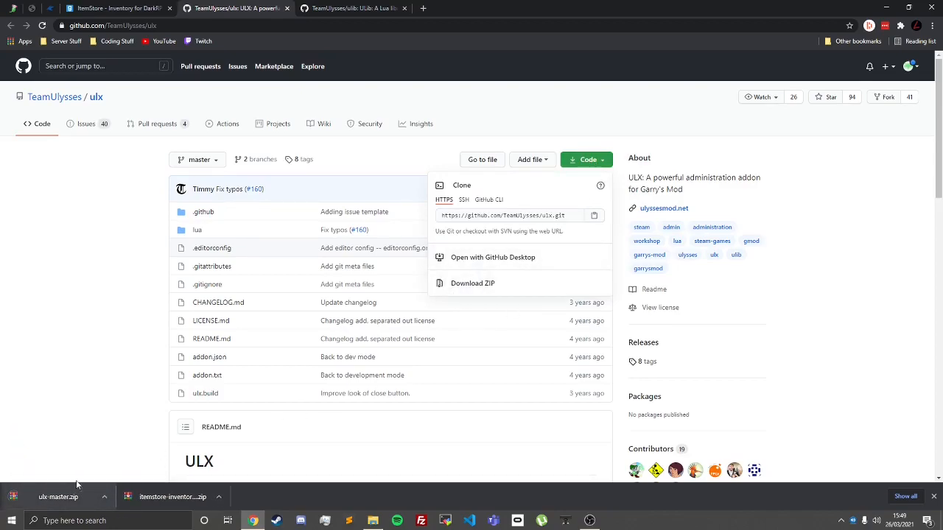
left_click(152, 288)
Step: Follow the ULib requirement in the ULX readme and download the TeamUlysses ulib repository as a ZIP archive
scroll(221, 210, "down", 5)
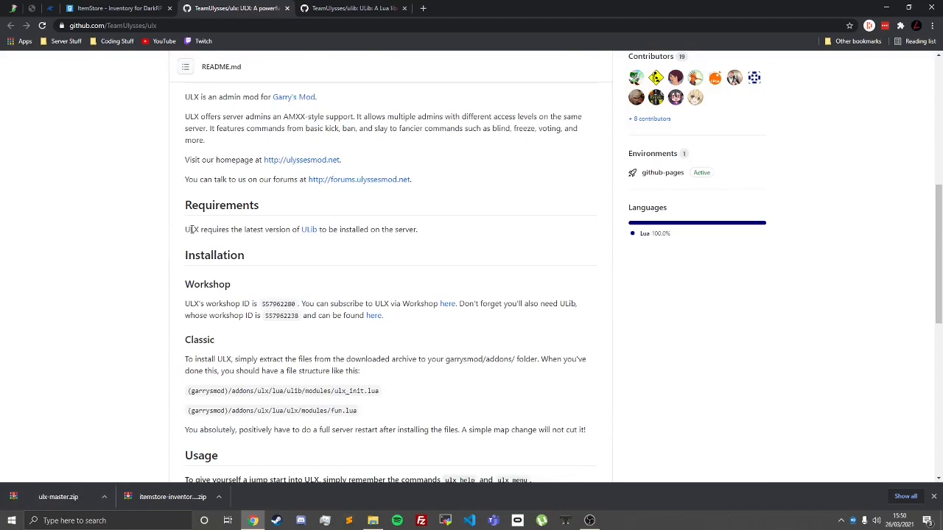
left_click(309, 229)
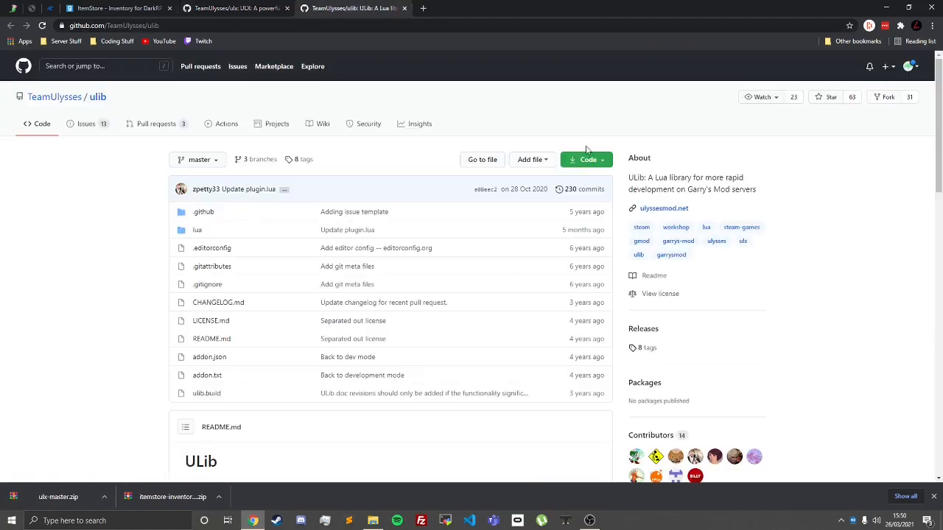
left_click(590, 159)
left_click(498, 285)
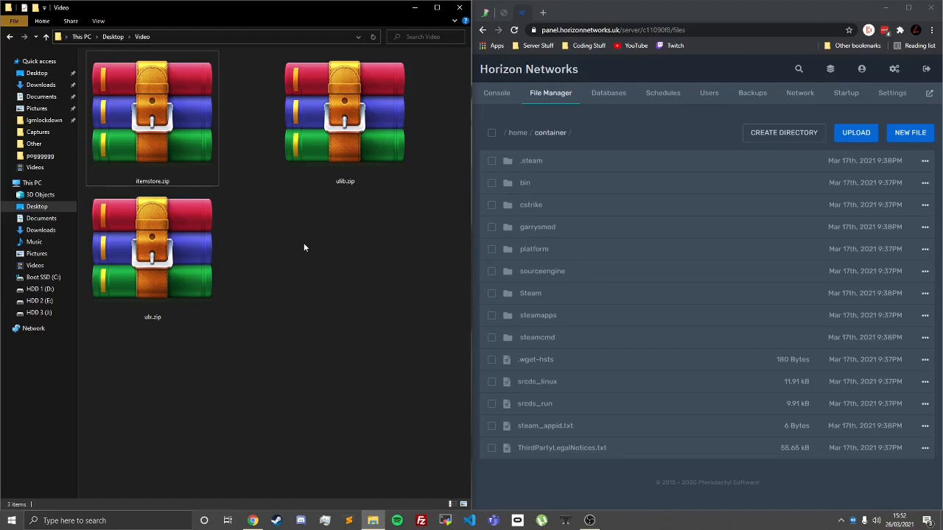
Step: Upload ulx.zip, ulib.zip and itemstore.zip from the local Video folder to the server's garrysmod/addons directory
left_click(538, 226)
left_click(538, 174)
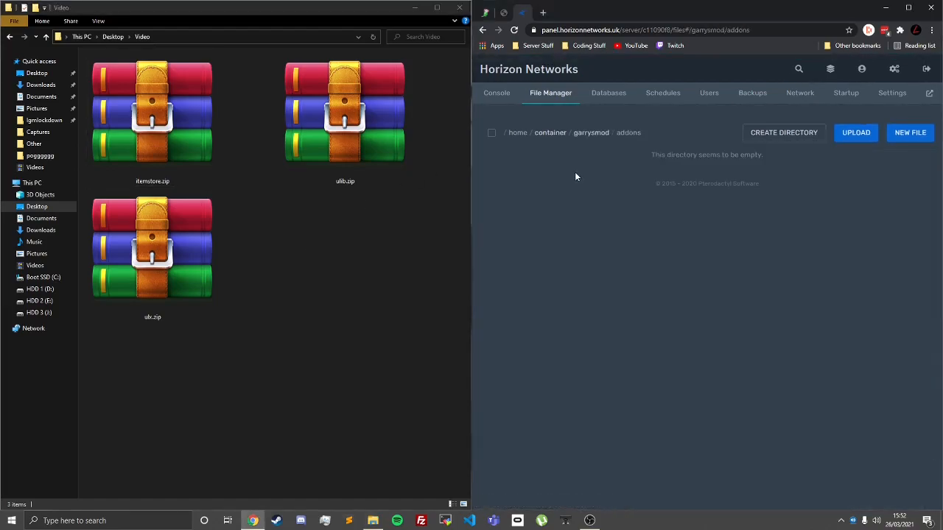
left_click(156, 285)
left_click_drag(134, 253, 704, 250)
left_click(343, 130)
left_click_drag(344, 130, 707, 235)
left_click_drag(173, 126, 658, 282)
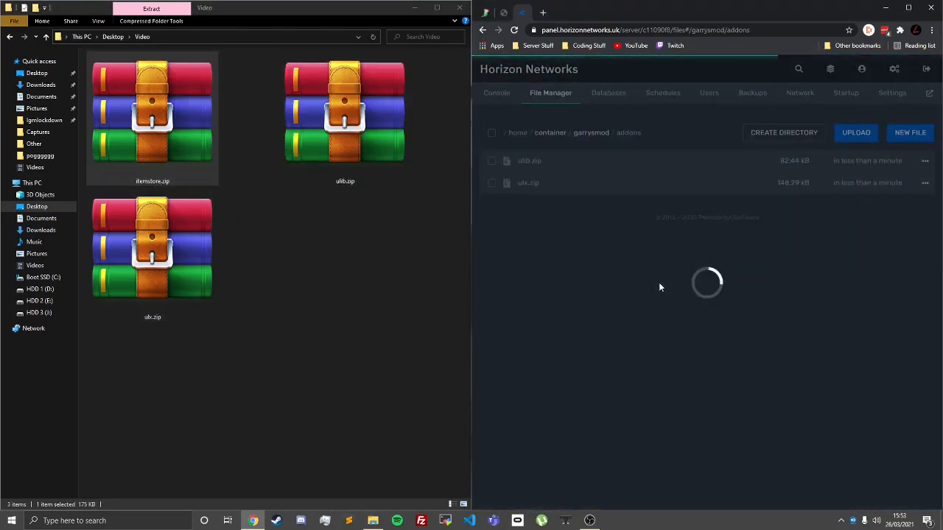
left_click(355, 213)
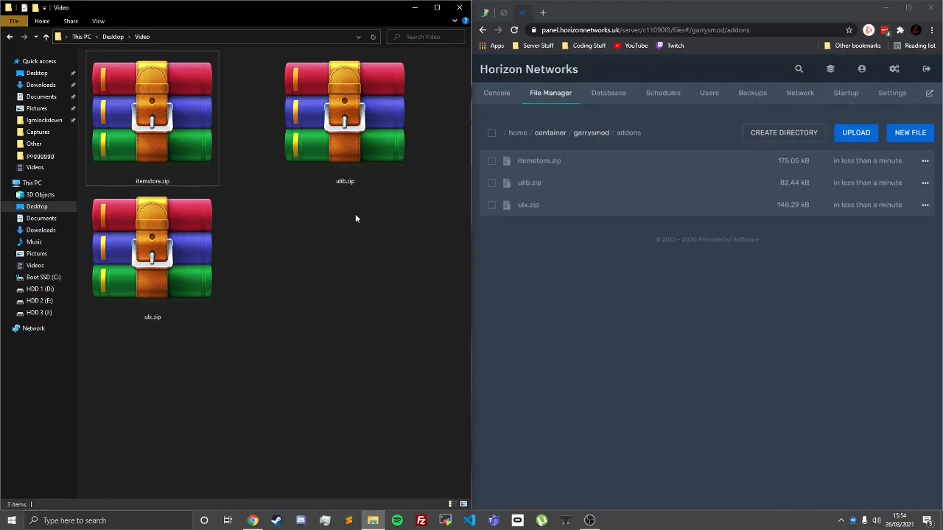
Step: Unarchive itemstore.zip in the addons directory and delete the extracted LICENSE.txt file
right_click(579, 158)
left_click(526, 253)
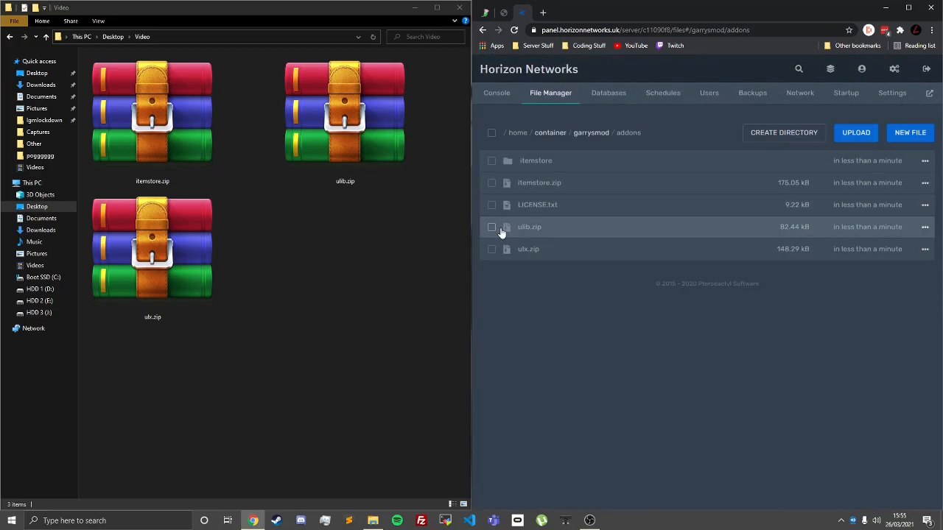
left_click(491, 205)
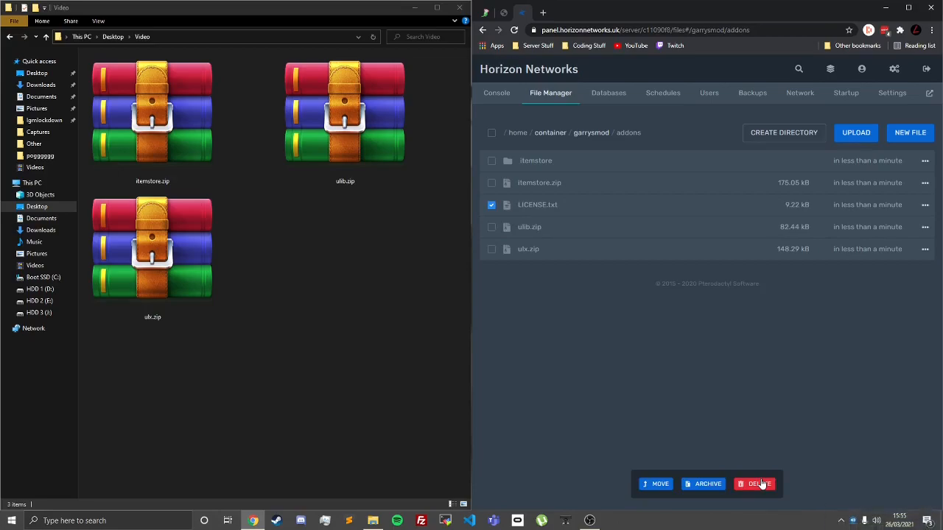
left_click(762, 484)
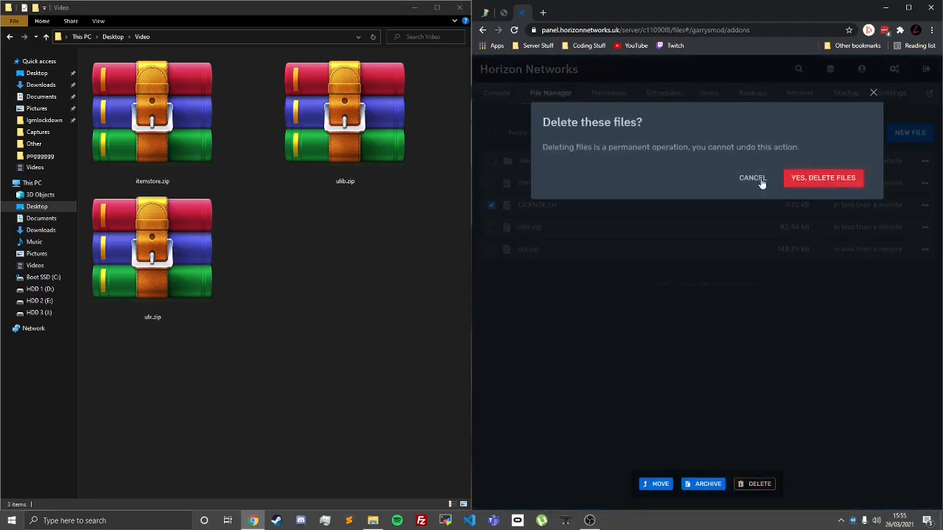
left_click(836, 177)
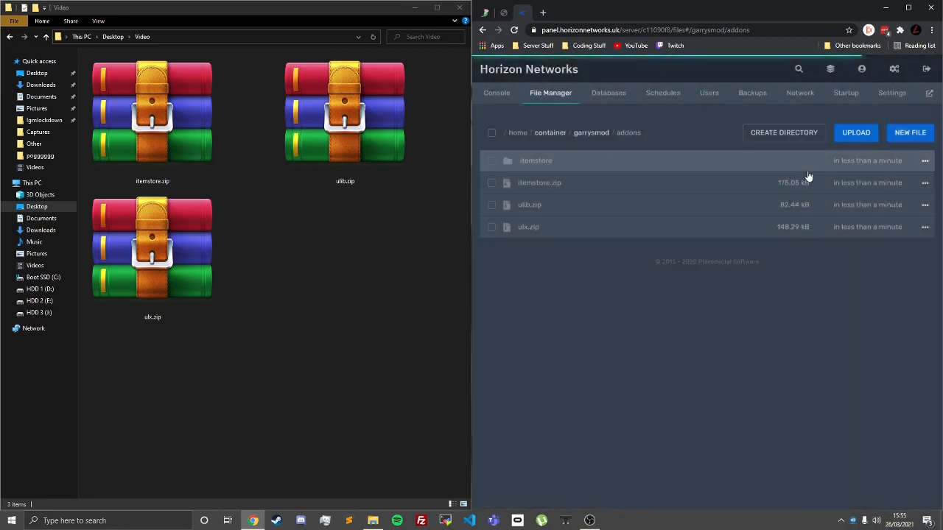
Step: Reload the garrysmod/addons directory and delete the itemstore.zip archive from it
left_click(582, 133)
left_click(629, 133)
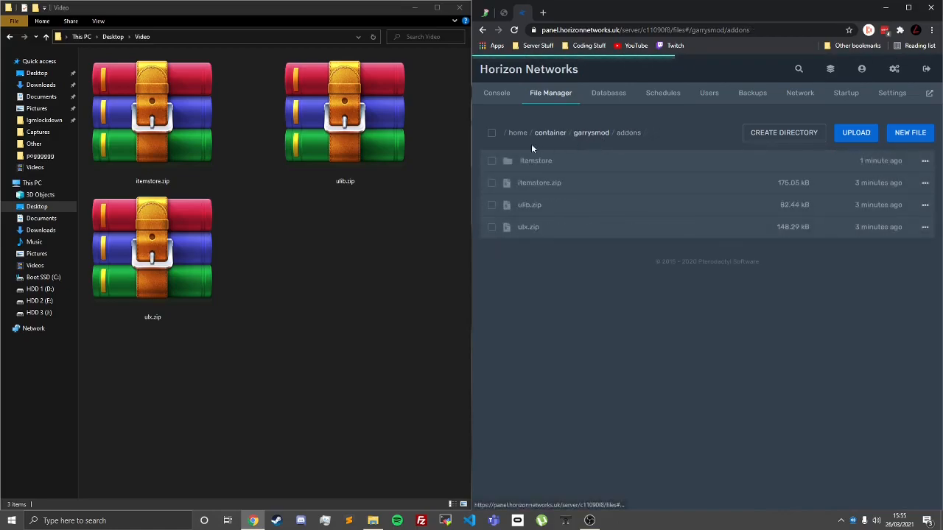
right_click(538, 187)
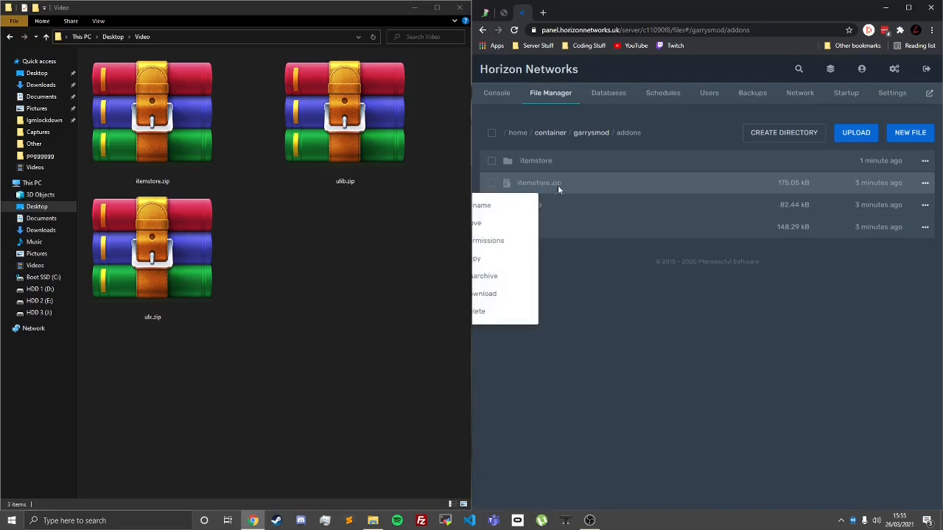
left_click(488, 316)
left_click(825, 177)
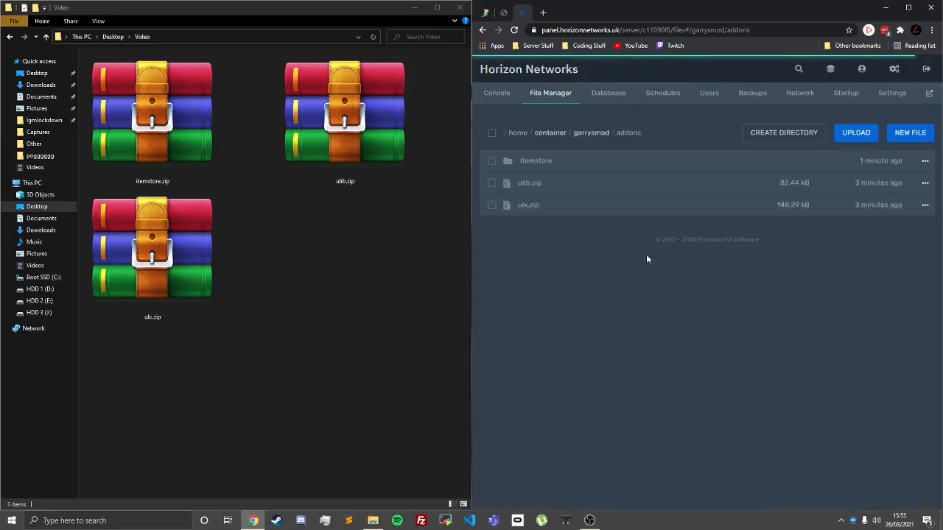
Step: Unarchive ulib.zip and ulx.zip in the server's addons directory
right_click(596, 179)
left_click(549, 275)
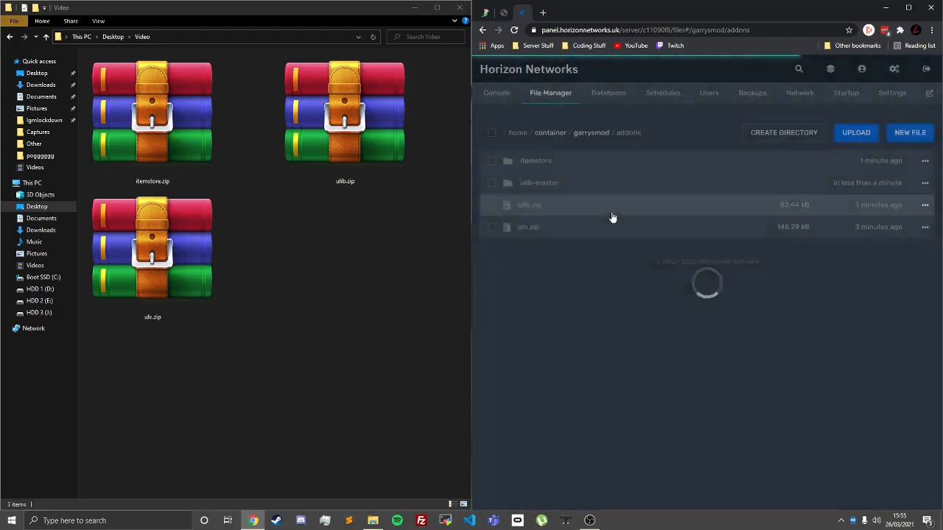
right_click(557, 227)
left_click(509, 318)
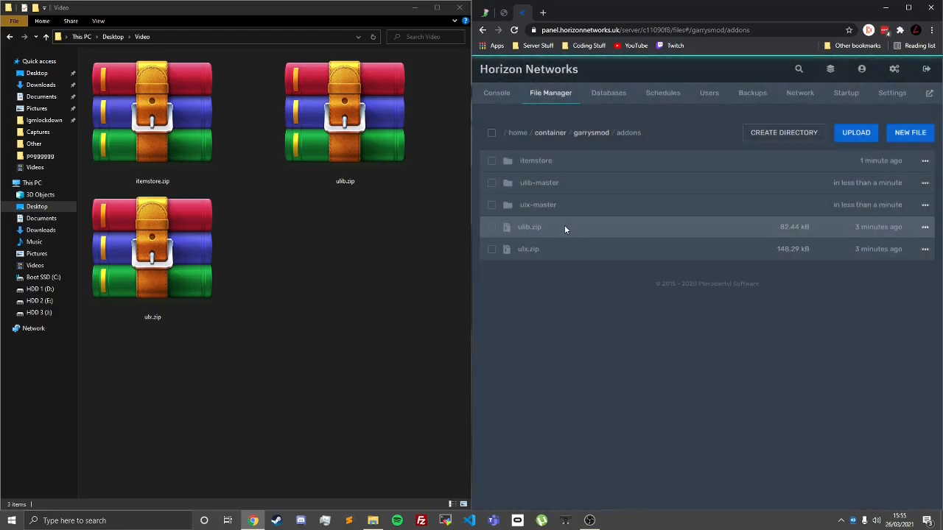
Step: Delete the ulib.zip and ulx.zip archives together from the addons directory
left_click(491, 228)
left_click(492, 250)
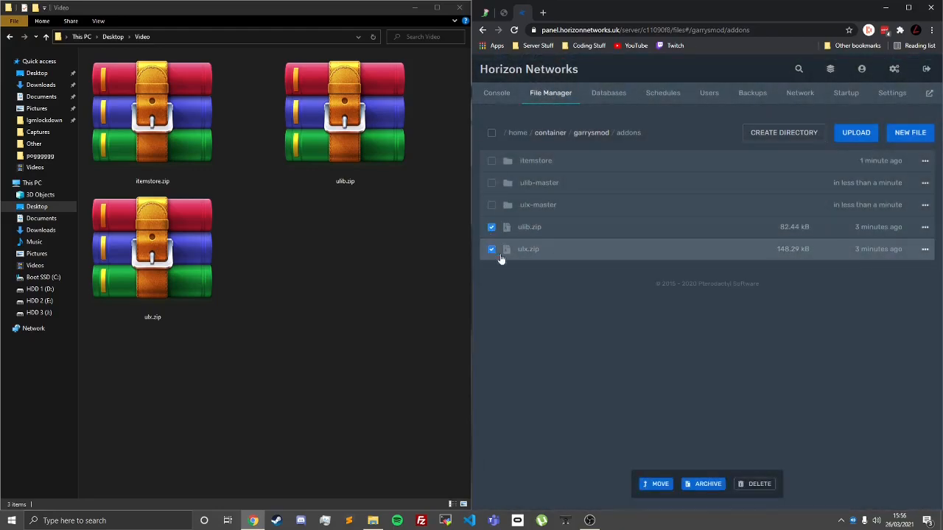
left_click(756, 483)
left_click(818, 180)
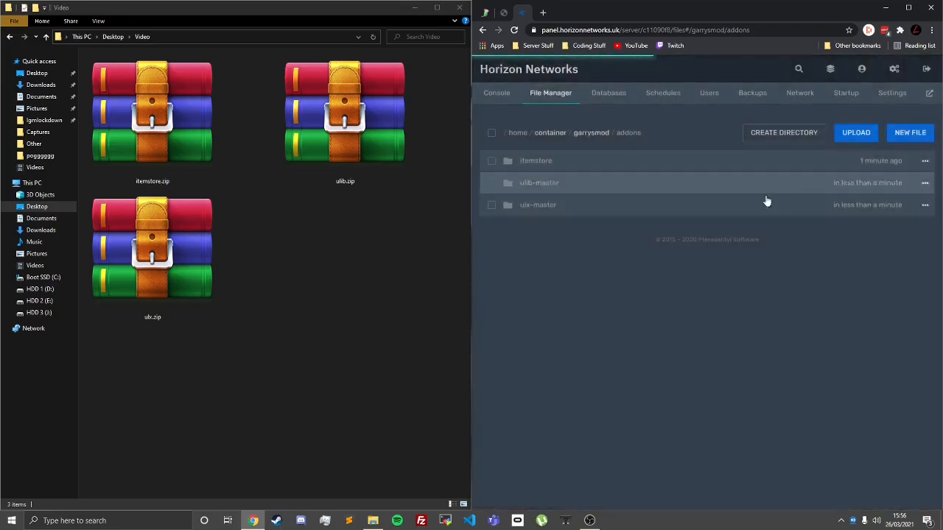
Step: Rename the ulib-master folder in the addons directory to ulib
right_click(570, 184)
left_click(529, 207)
key("BackSpace")
key("BackSpace")
Step: Rename the ulx-master folder in the addons directory to ulx
key("BackSpace")
key("BackSpace")
key("BackSpace")
key("BackSpace")
key("BackSpace")
key("Return")
right_click(558, 207)
left_click(529, 228)
key("BackSpace")
key("BackSpace")
key("BackSpace")
key("BackSpace")
key("BackSpace")
key("BackSpace")
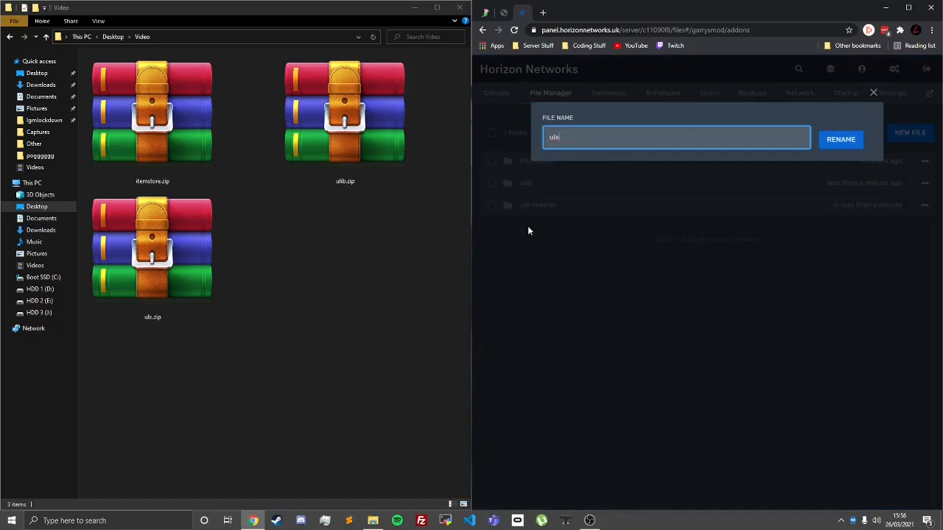
key("Return")
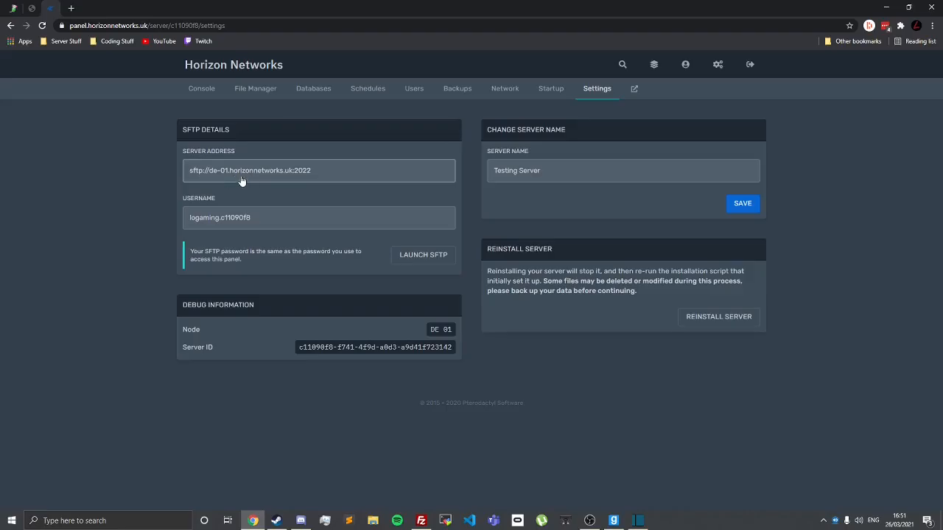
Step: Copy the SFTP server address from the panel's server settings and enter it as the host in FileZilla
left_click(245, 177)
key("alt+Tab")
left_click(297, 125)
key("ctrl+v")
left_click(163, 143)
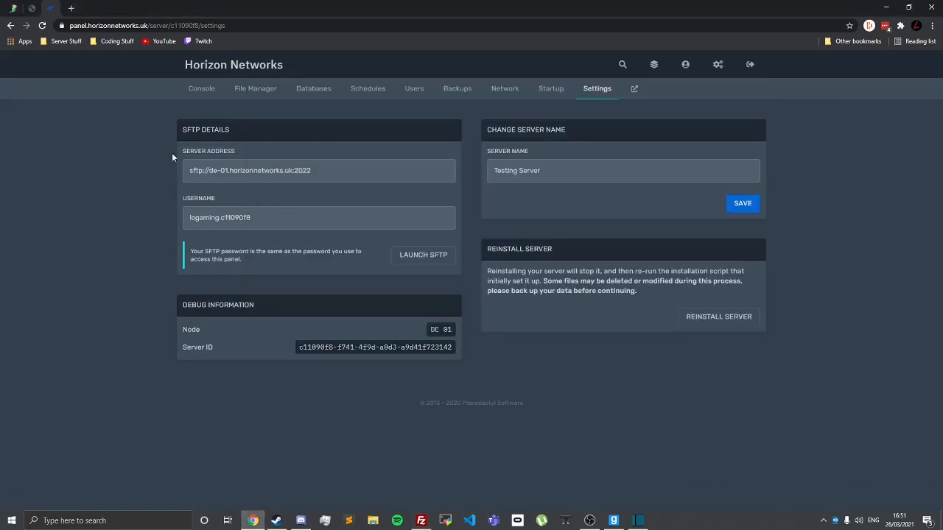
Step: Copy the SFTP username from the panel's server settings and enter it as the username in FileZilla
left_click(244, 218)
key("alt+Tab")
left_click(387, 123)
key("ctrl+v")
left_click(118, 158)
Step: Review the note in the panel's SFTP details about which password to use for the connection
key("alt+Tab")
key("Escape")
left_click_drag(190, 251, 276, 262)
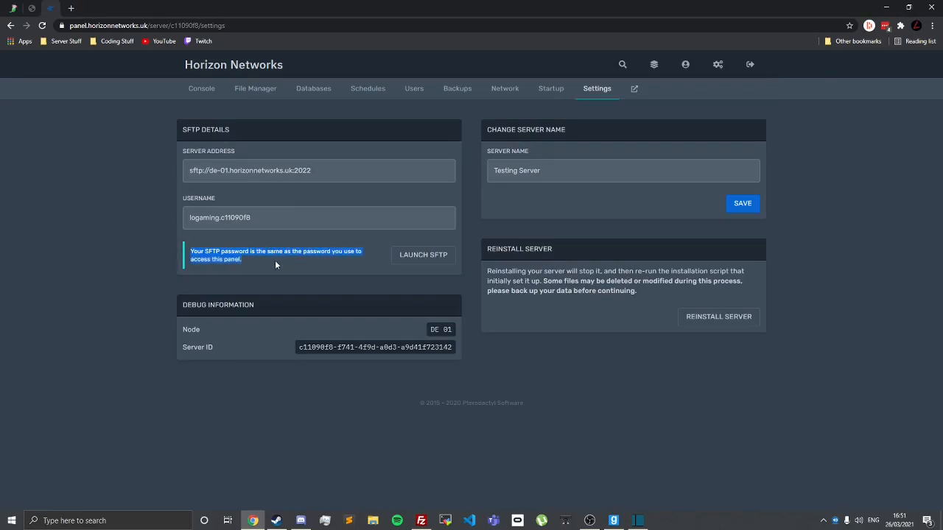
left_click(276, 262)
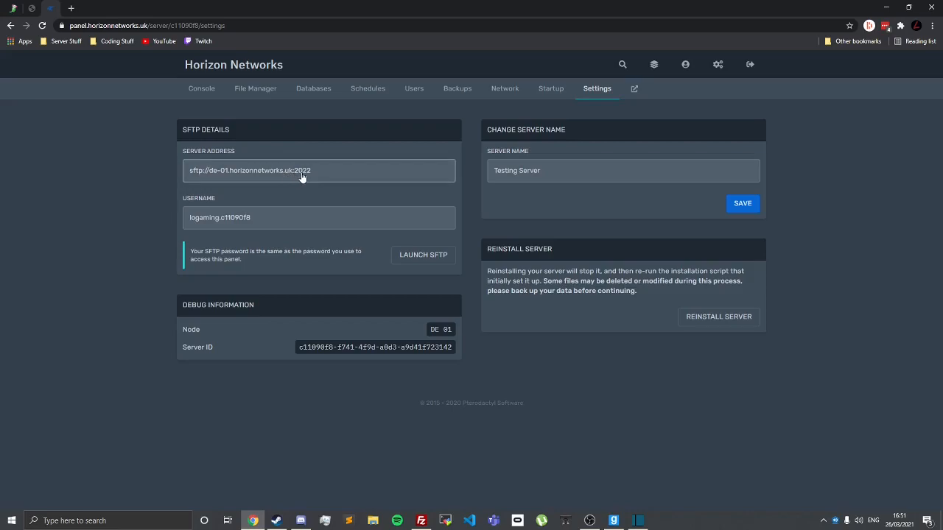
Step: Switch to FileZilla, connect to the server with the entered SFTP details, trust its host key and maximise the window
key("alt+Tab")
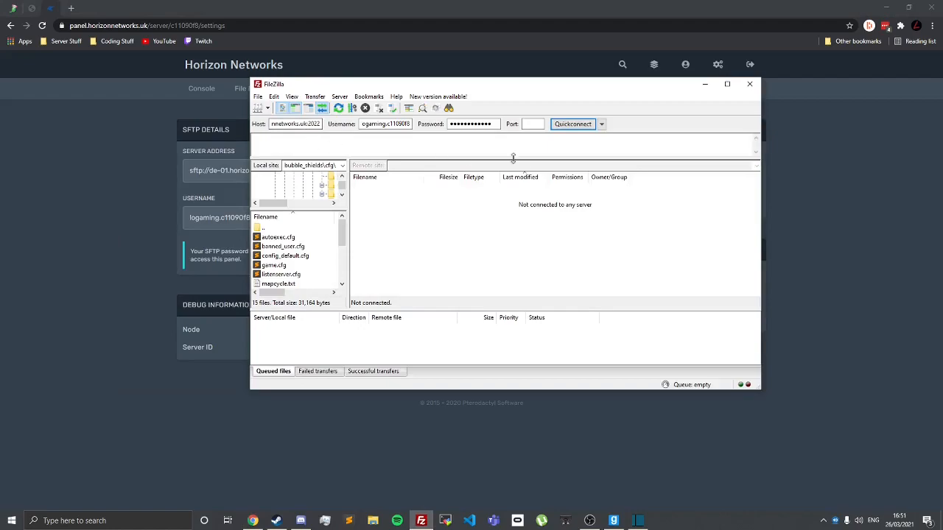
left_click(570, 125)
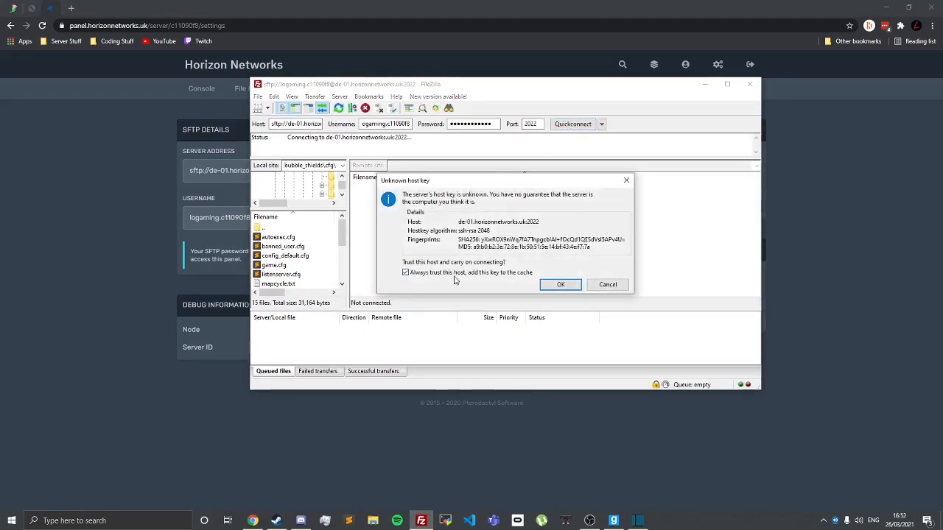
left_click(562, 285)
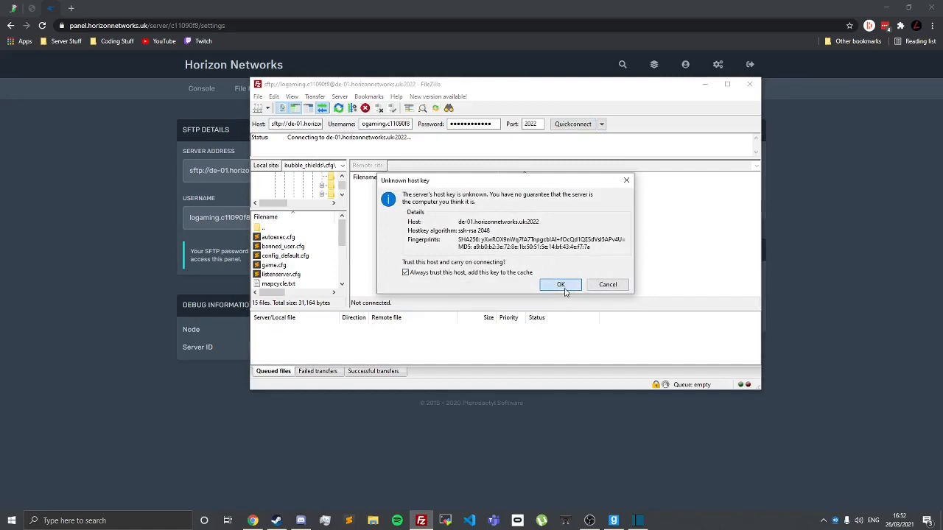
key("super+Up")
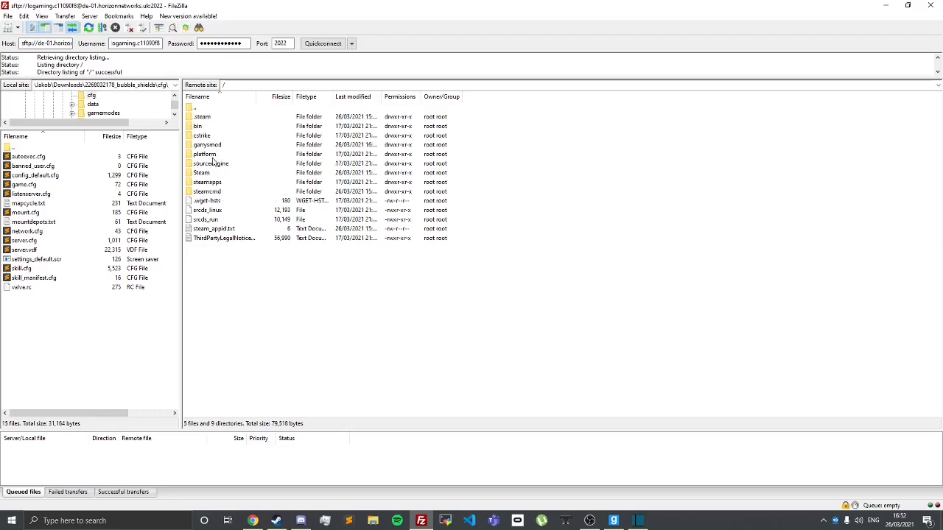
Step: Open the garrysmod/addons folder on the remote site to view the installed addons
double_click(227, 149)
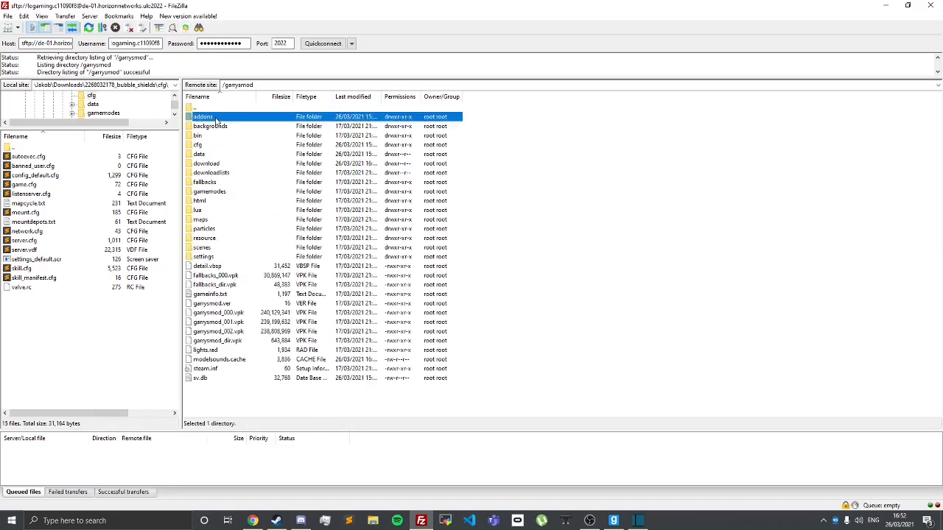
double_click(217, 118)
left_click_drag(280, 208, 259, 120)
left_click(248, 217)
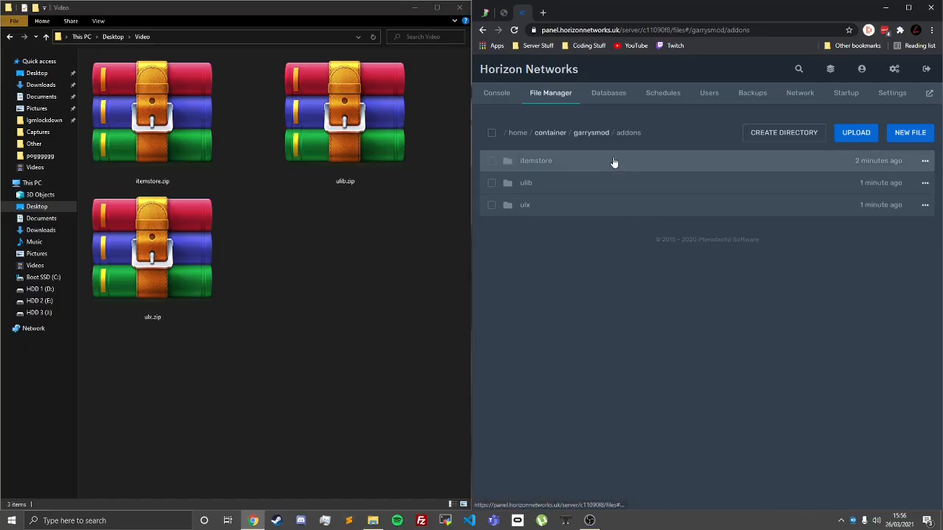
Step: Open config.lua from the itemstore addon's lua/itemstore folder in the panel's file manager
left_click(613, 161)
left_click(577, 164)
left_click(551, 226)
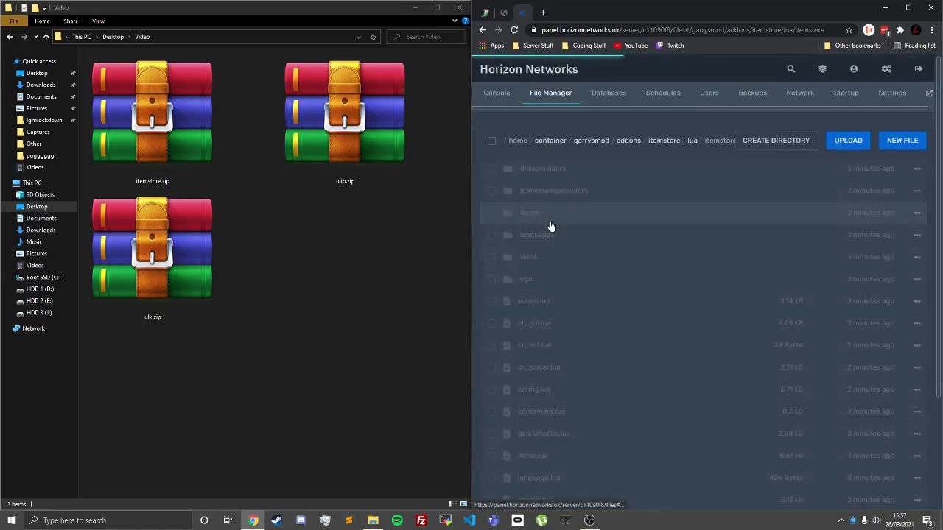
scroll(570, 156, "down", 3)
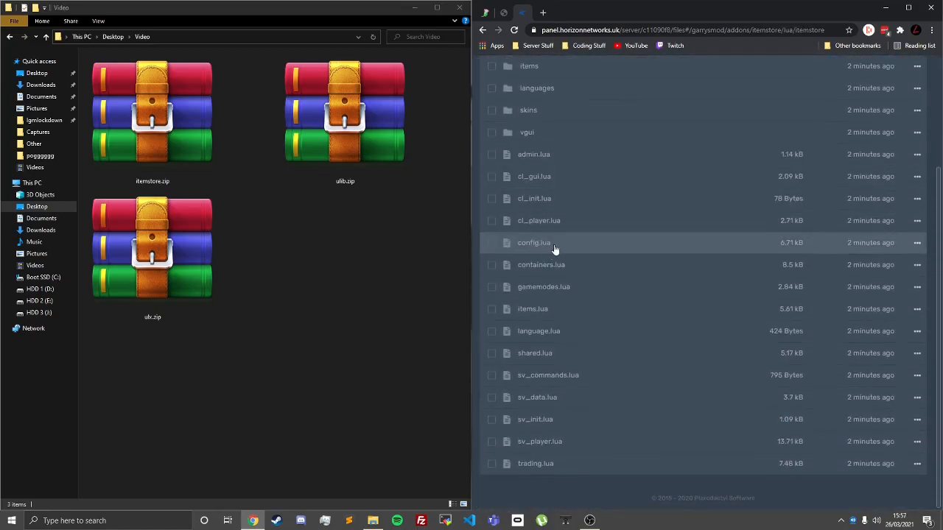
left_click(553, 246)
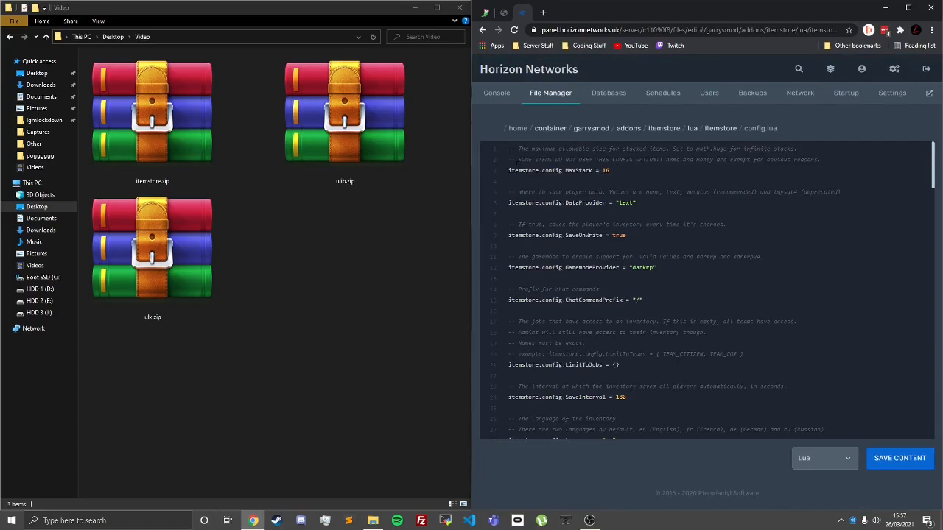
Step: Review the MaxStack setting in ItemStore's config.lua and return to the addons folder
left_click_drag(509, 170, 606, 170)
left_click(606, 170)
left_click(628, 128)
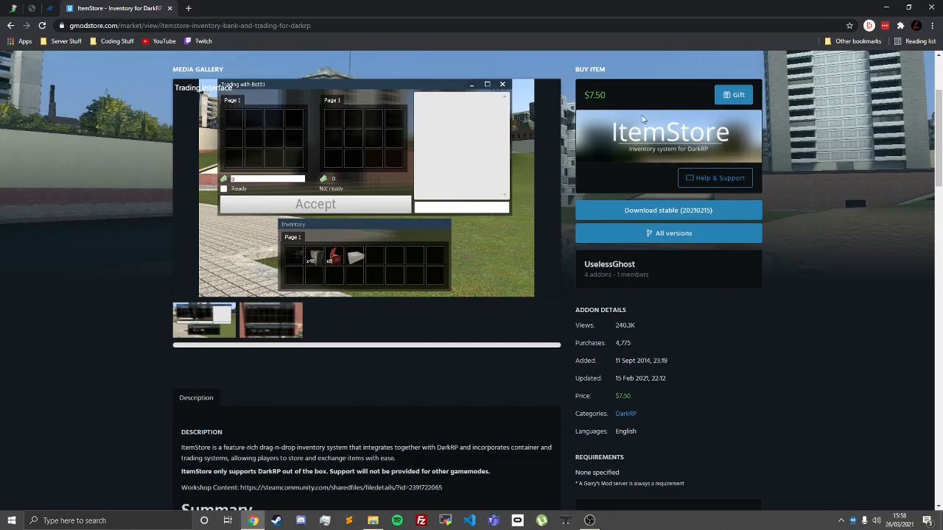
Step: Close the ItemStore page on gmodstore and start the server from the panel's console
scroll(624, 245, "up", 3)
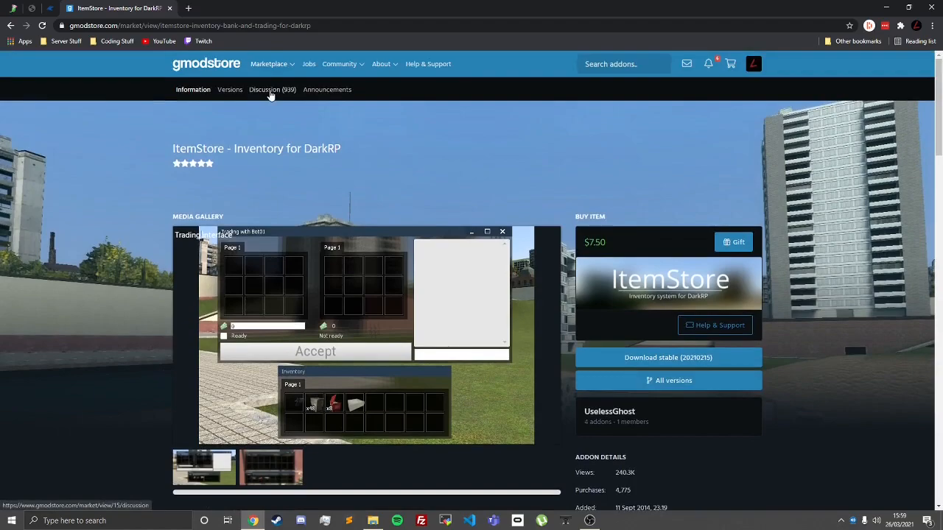
key("ctrl+w")
left_click(201, 89)
left_click(215, 228)
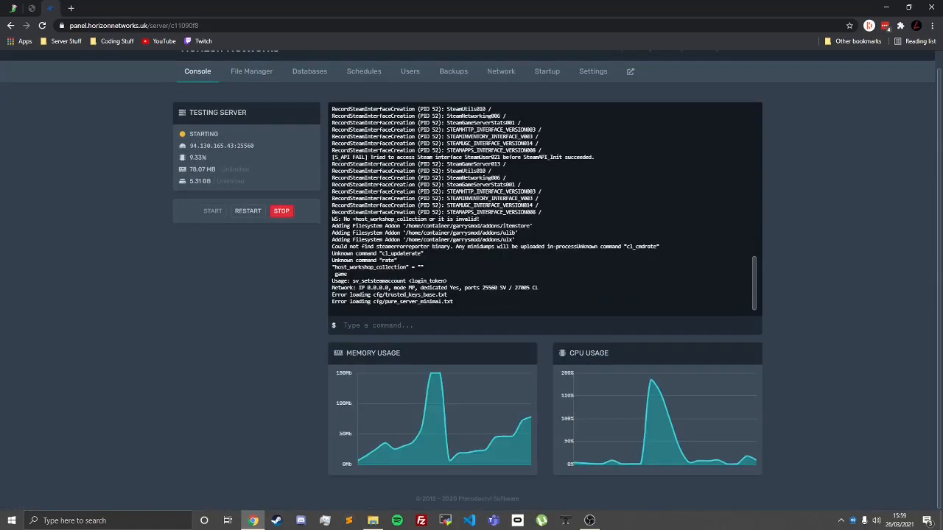
Step: Check the console's startup output for the lines loading the itemstore, ulib and ulx addons
scroll(408, 188, "up", 1)
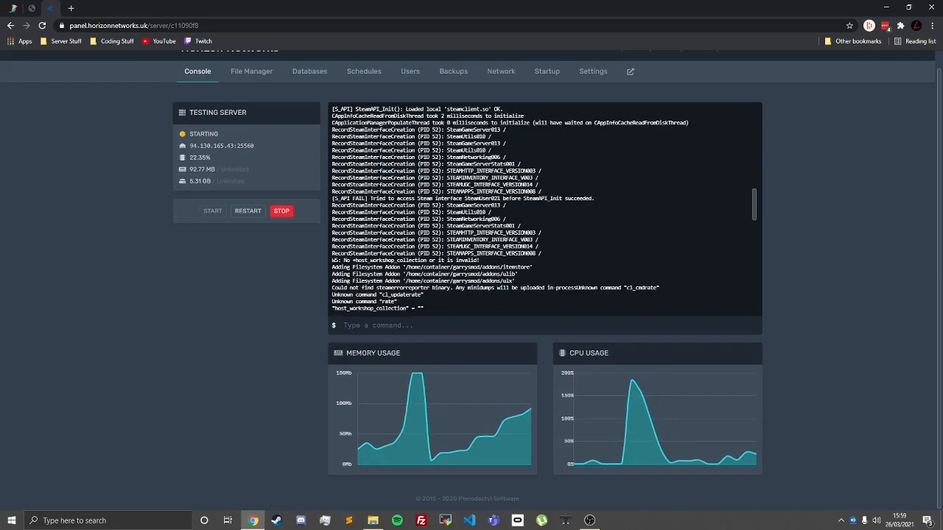
left_click_drag(332, 268, 403, 262)
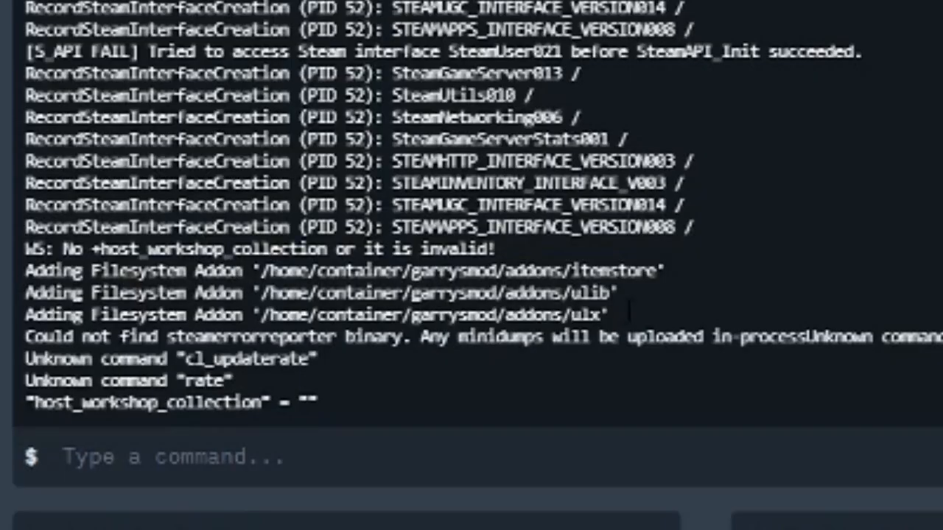
left_click_drag(521, 274, 455, 269)
left_click(415, 279)
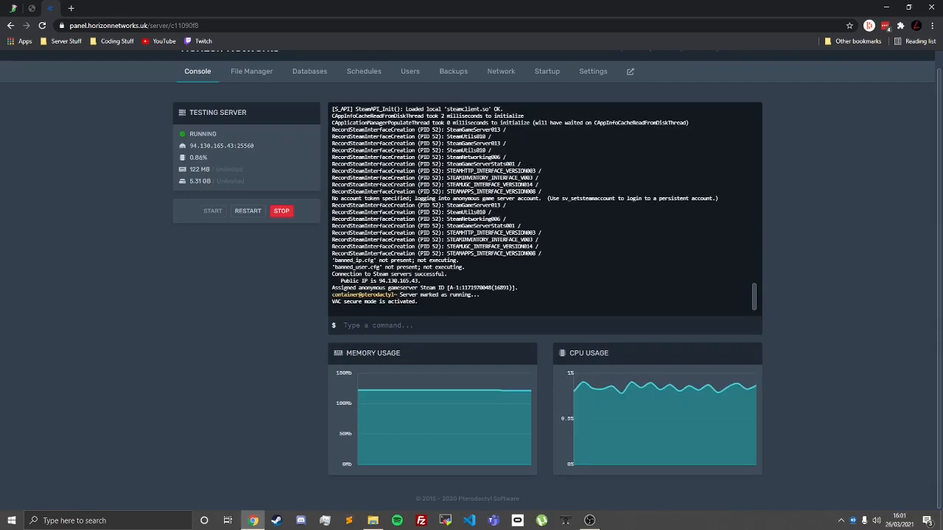
Step: Check the console for the line marking the server as running and copy the server's address
left_click_drag(360, 296, 501, 295)
left_click(501, 295)
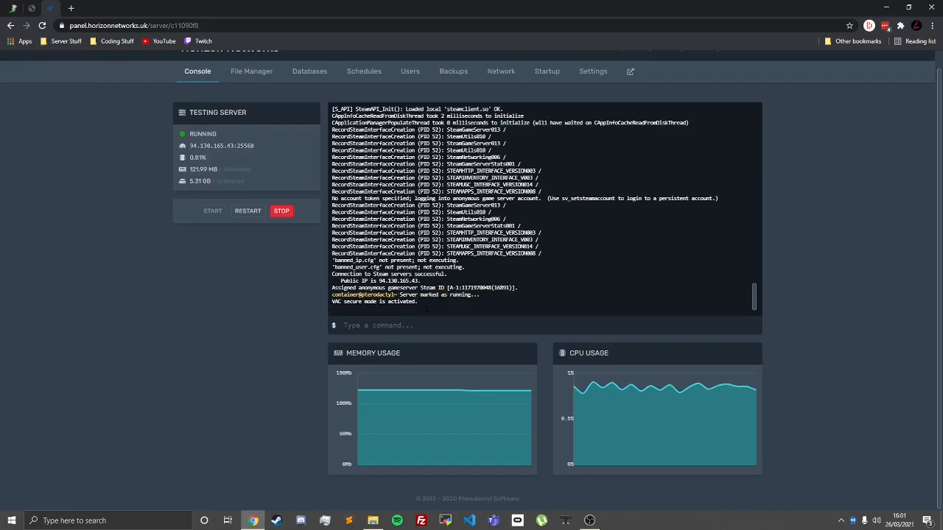
left_click(212, 147)
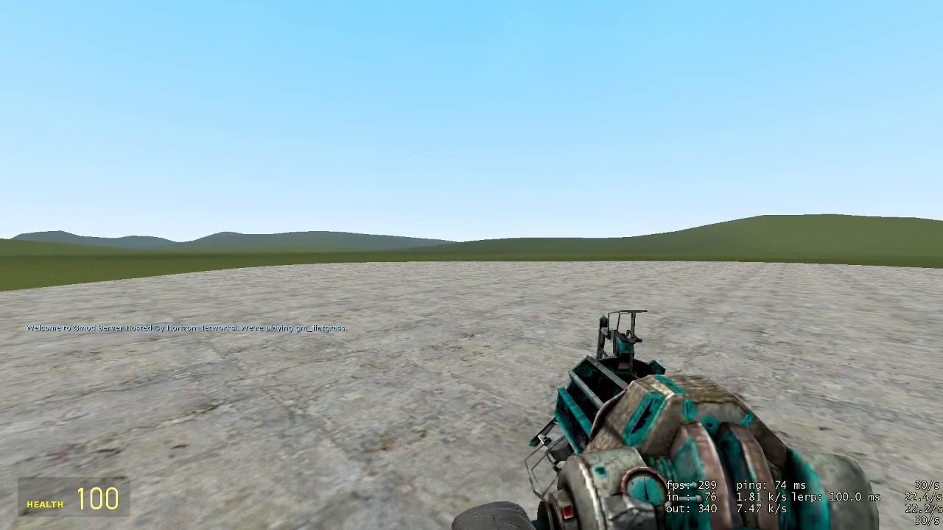
Step: Test ULX in the game by opening its menu with the !menu chat command and closing it again
key("c")
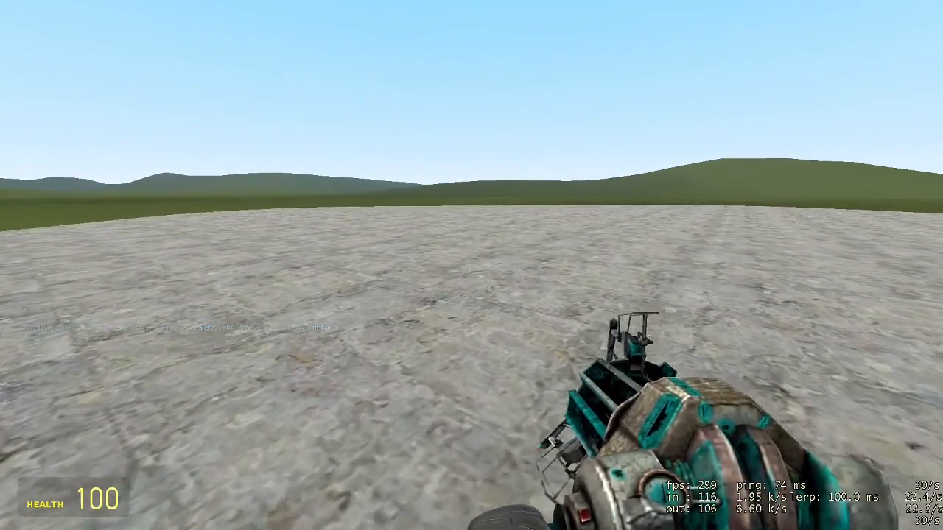
key("m")
left_click(613, 179)
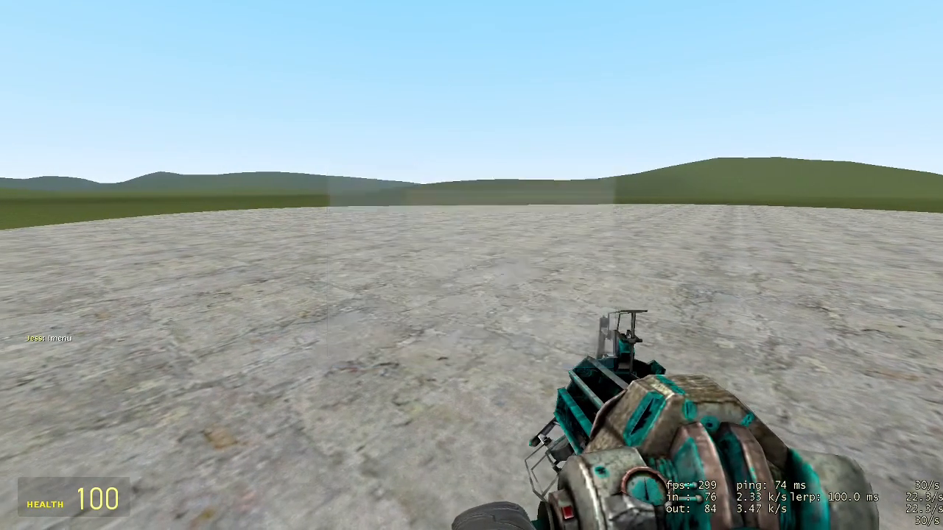
key("c")
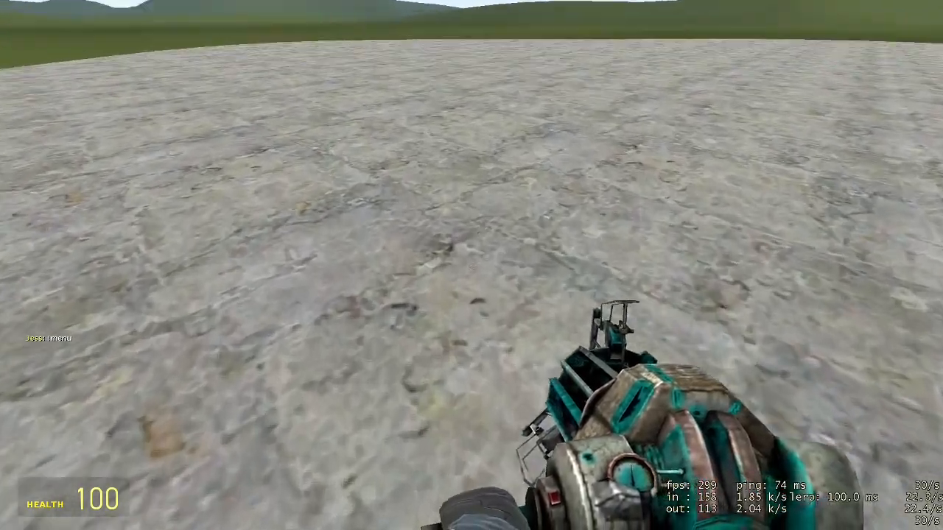